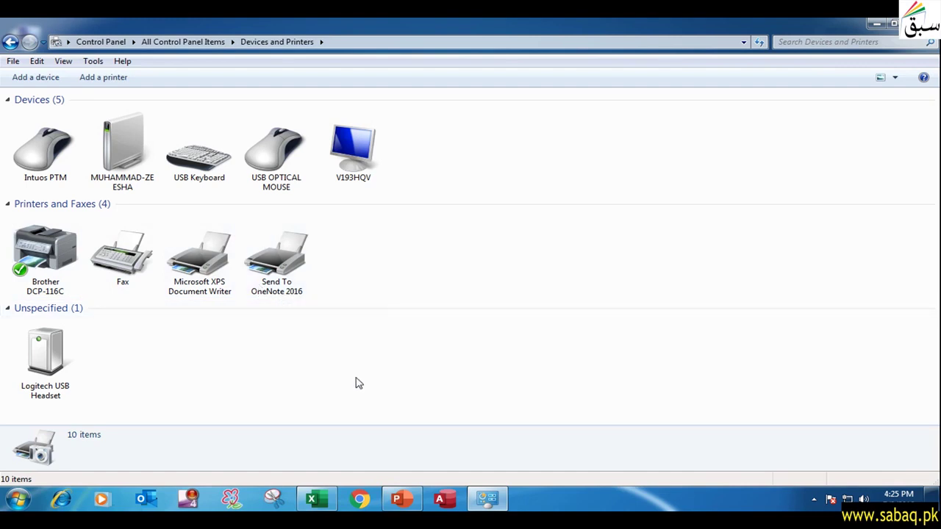
# Start adding a local printer that uses the existing port LPT1: (Printer Port)
pyautogui.click(103, 79)
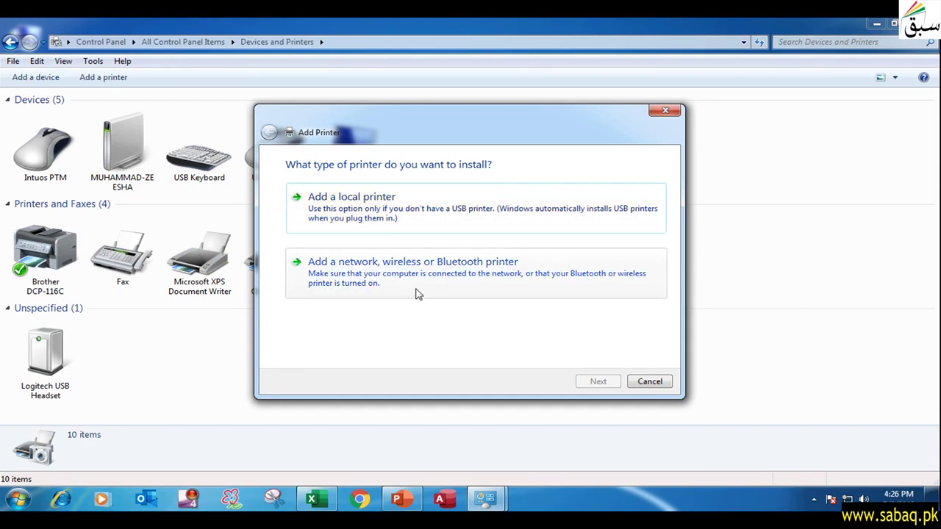
pyautogui.click(365, 213)
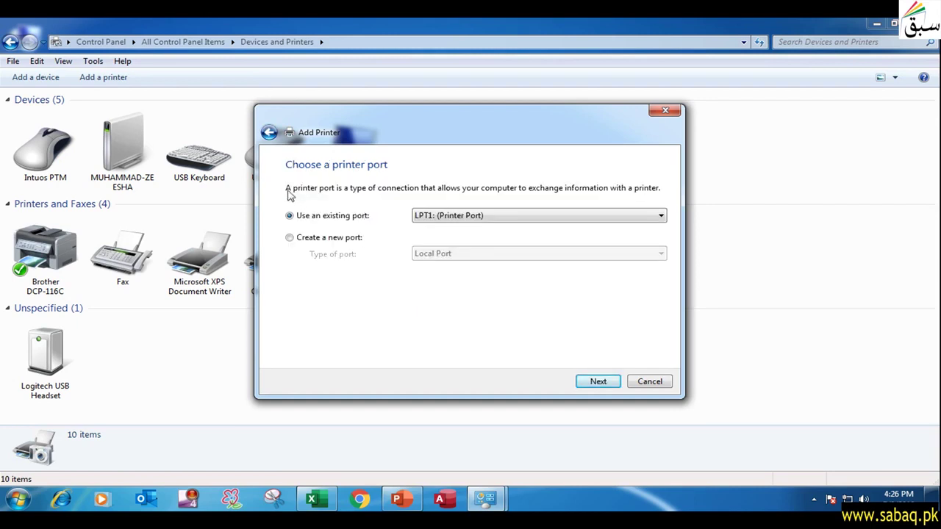
pyautogui.click(651, 216)
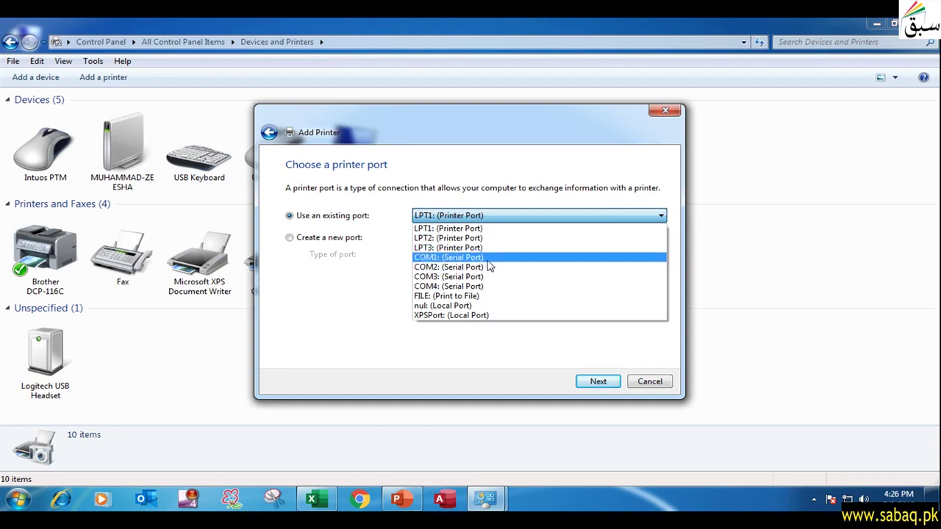
pyautogui.click(324, 307)
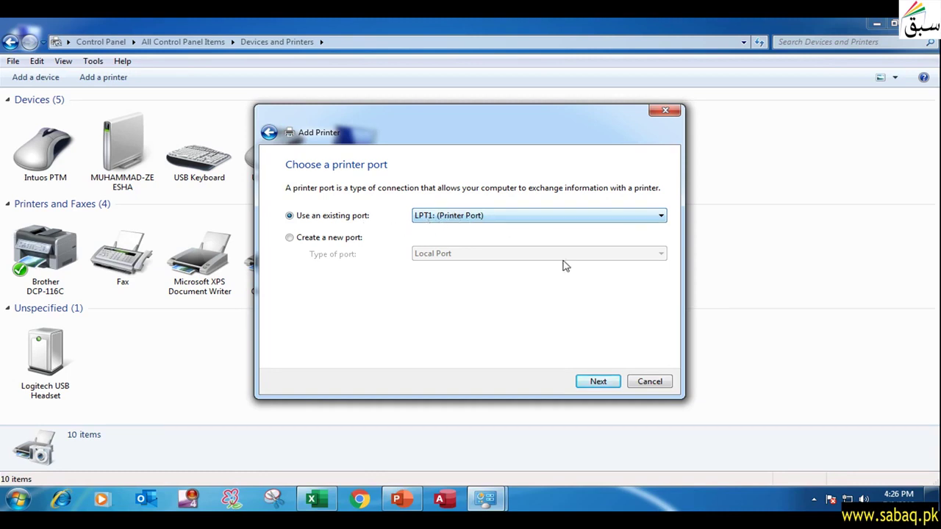
pyautogui.click(598, 382)
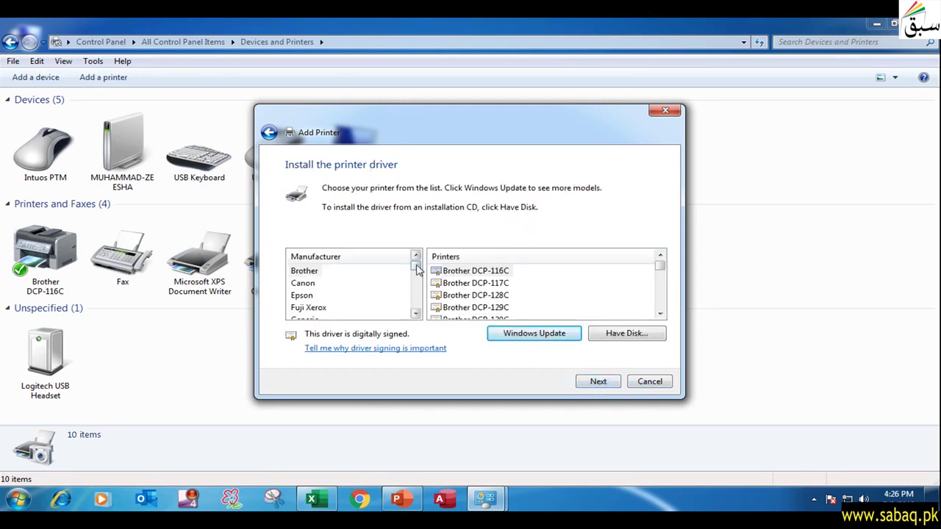
# Choose Canon as the manufacturer and Canon Inkjet iP100 series as the printer driver
pyautogui.moveTo(416, 269); pyautogui.dragTo(418, 285)
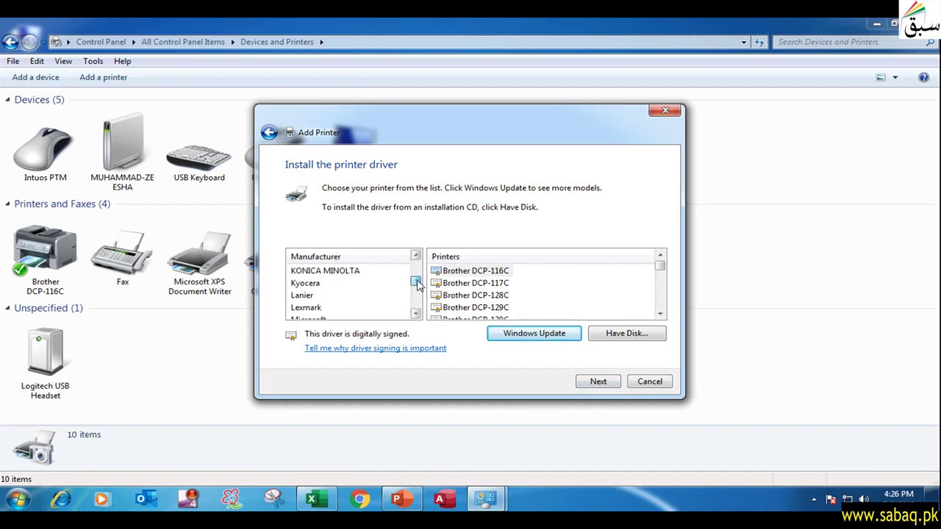
pyautogui.moveTo(417, 285); pyautogui.dragTo(416, 265)
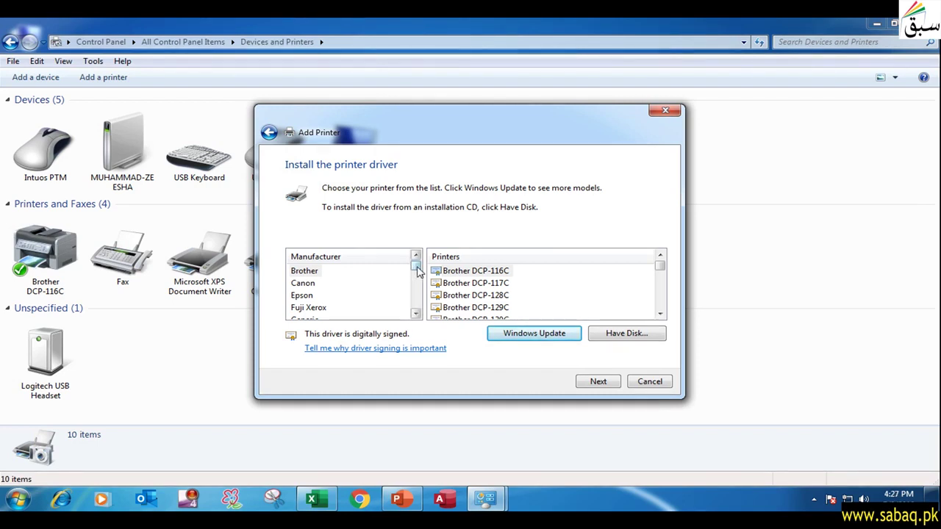
pyautogui.click(308, 284)
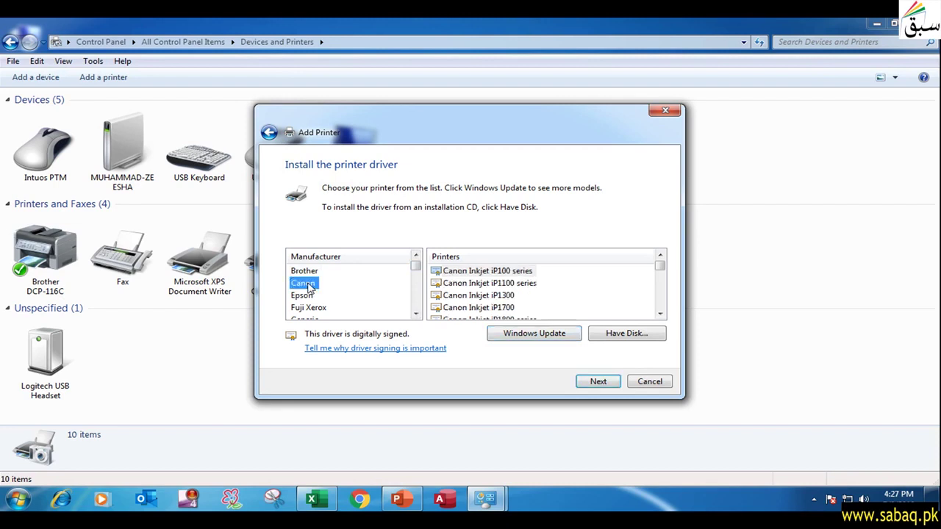
pyautogui.moveTo(660, 266)
pyautogui.mouseDown()
pyautogui.moveTo(660, 308)
pyautogui.moveTo(659, 263)
pyautogui.mouseUp()
pyautogui.scroll(-1, 661, 274)
pyautogui.scroll(-5, 659, 279)
pyautogui.scroll(5, 659, 279)
pyautogui.scroll(2, 540, 274)
pyautogui.click(498, 274)
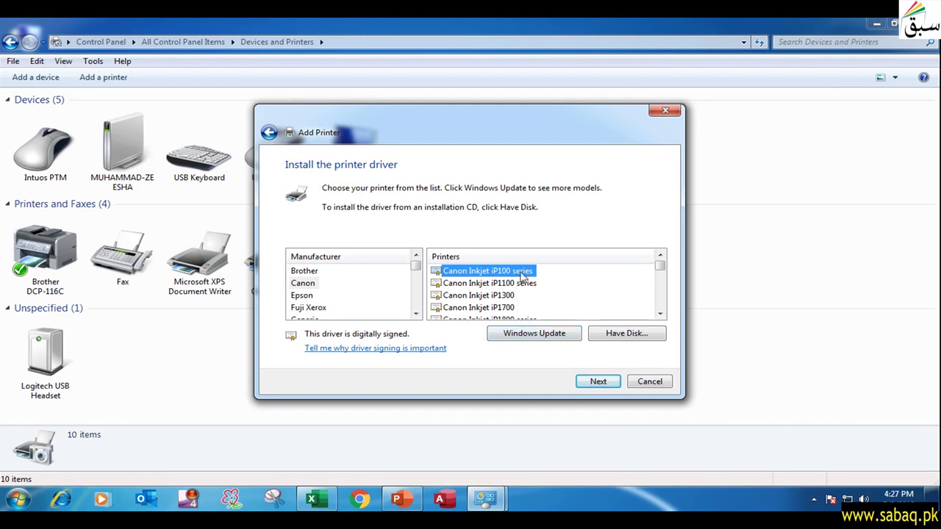
pyautogui.click(599, 387)
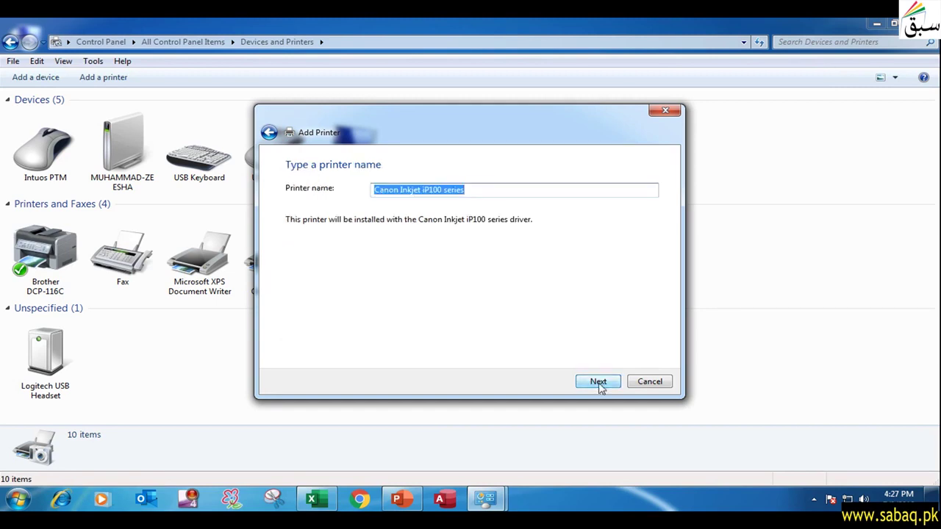
# Accept the suggested printer name Canon Inkjet iP100 series and install the printer
pyautogui.click(484, 189)
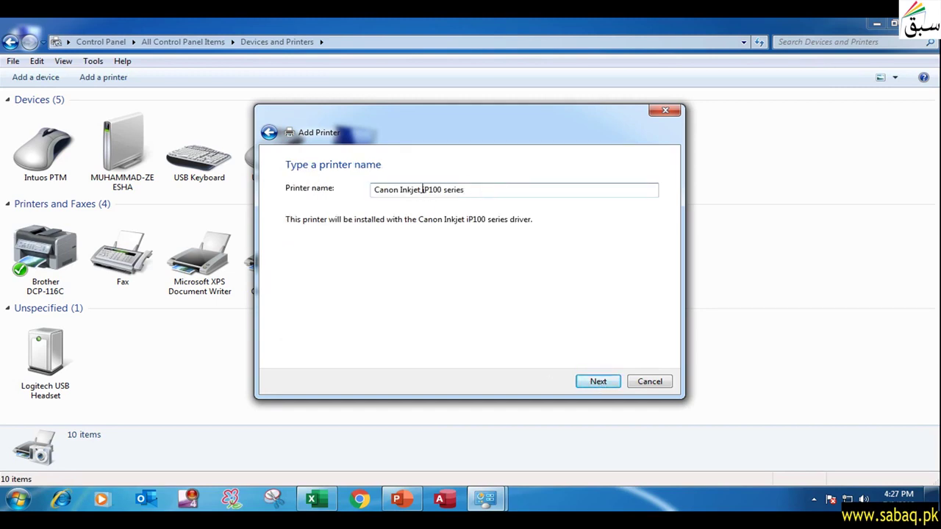
pyautogui.moveTo(482, 189); pyautogui.dragTo(371, 190)
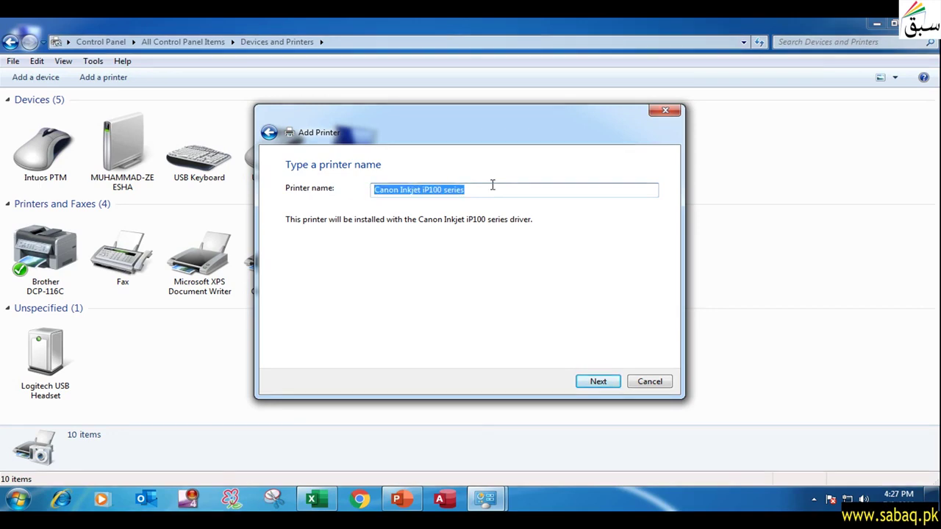
pyautogui.click(600, 384)
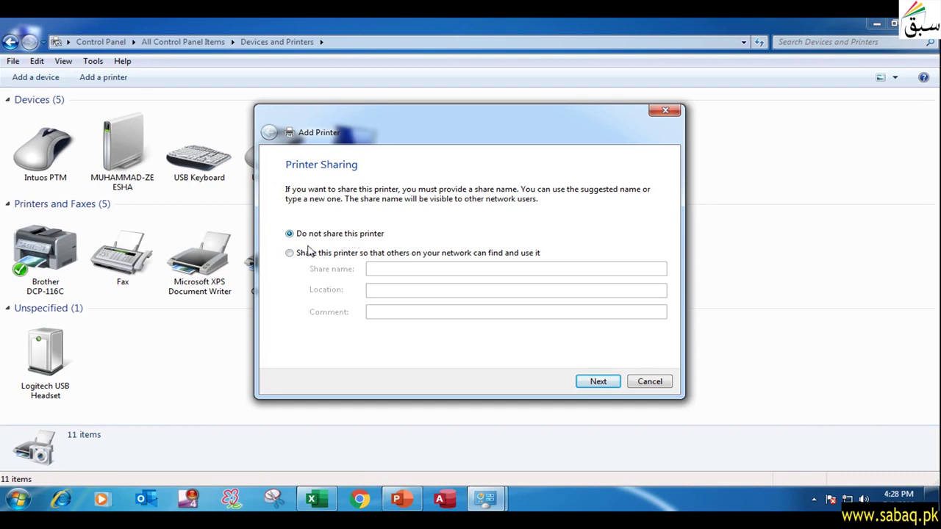
# Choose not to share the printer, and finish the setup with it set as the default printer
pyautogui.click(291, 254)
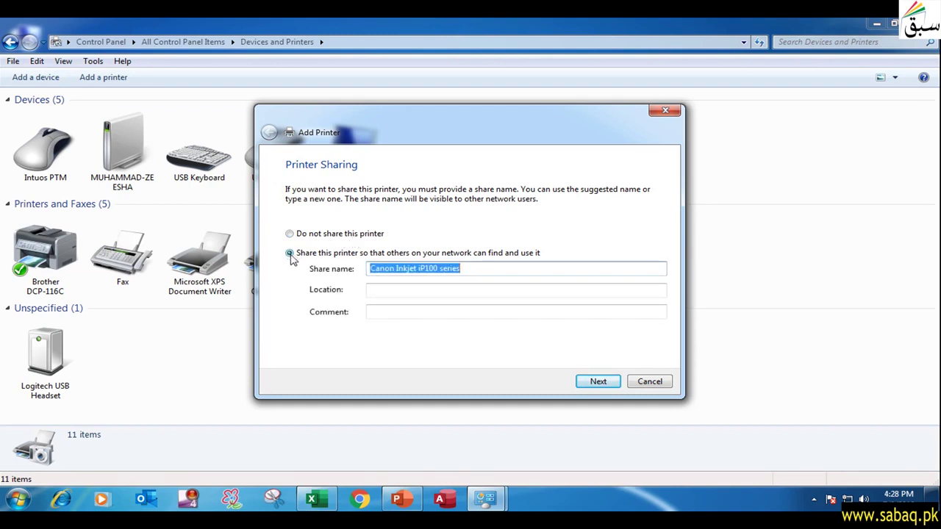
pyautogui.click(289, 233)
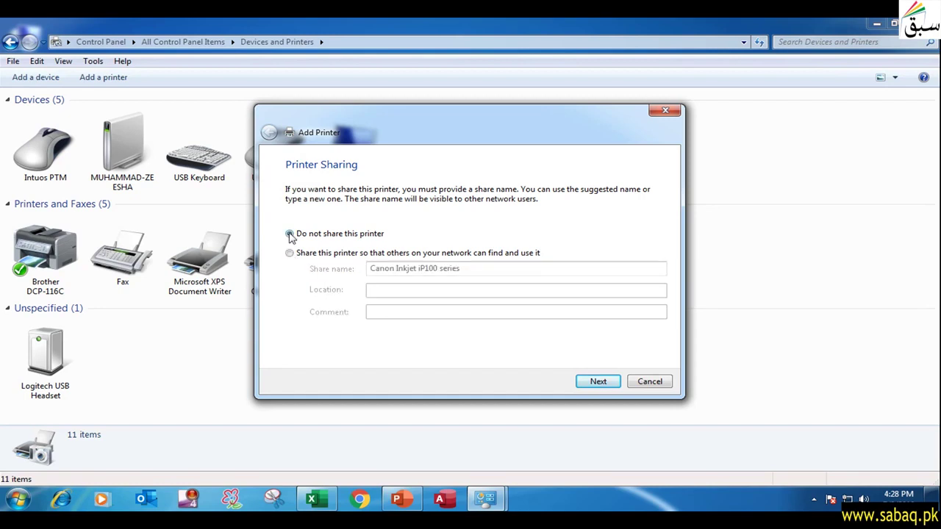
pyautogui.click(615, 382)
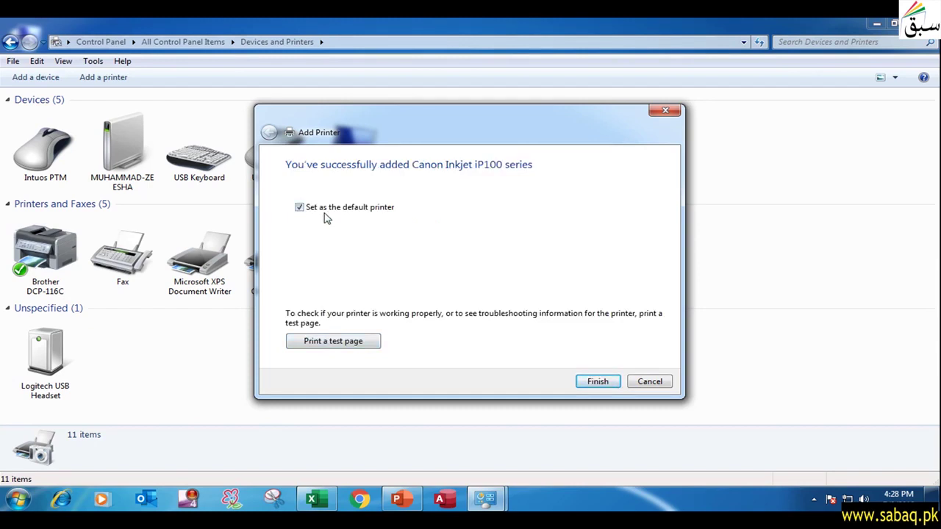
pyautogui.click(614, 382)
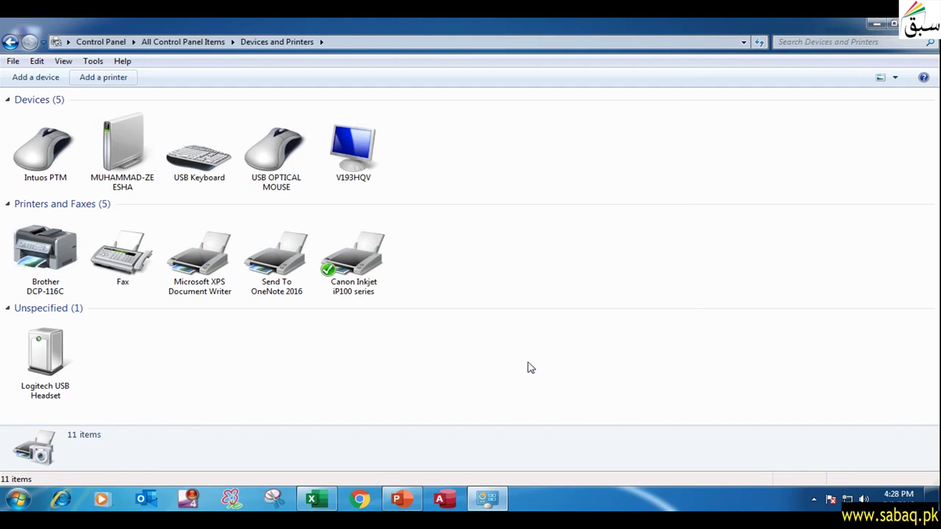
# Open the recent document The-Five-Paragraph-Essay in Word and bring up its print options
pyautogui.click(355, 258)
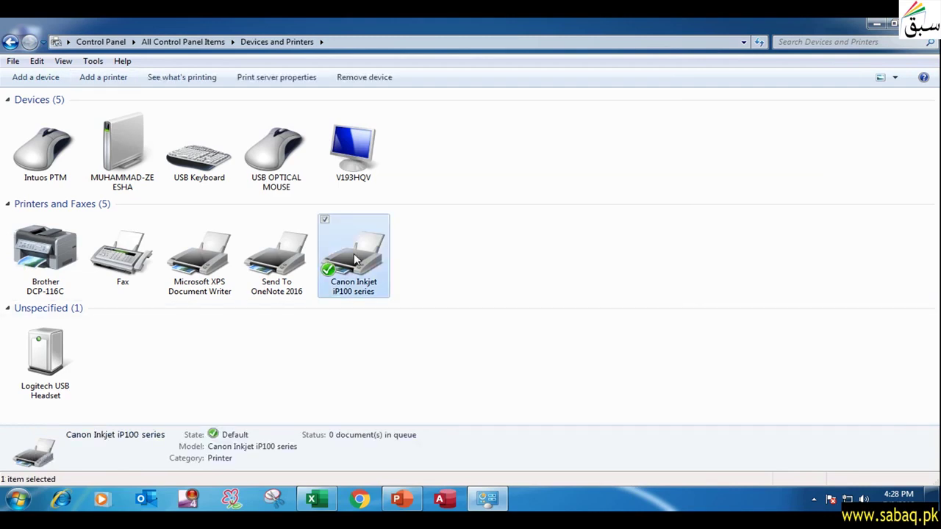
pyautogui.click(486, 500)
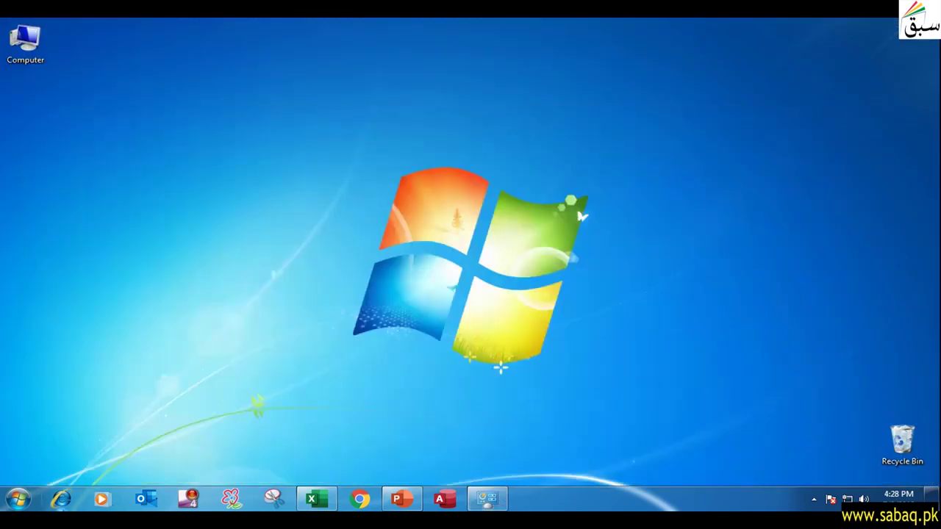
pyautogui.click(19, 500)
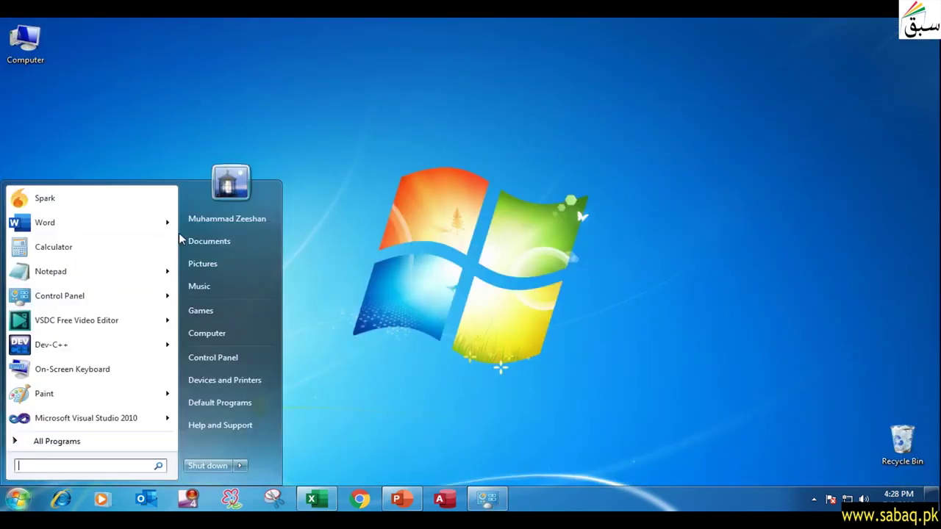
pyautogui.moveTo(168, 232)
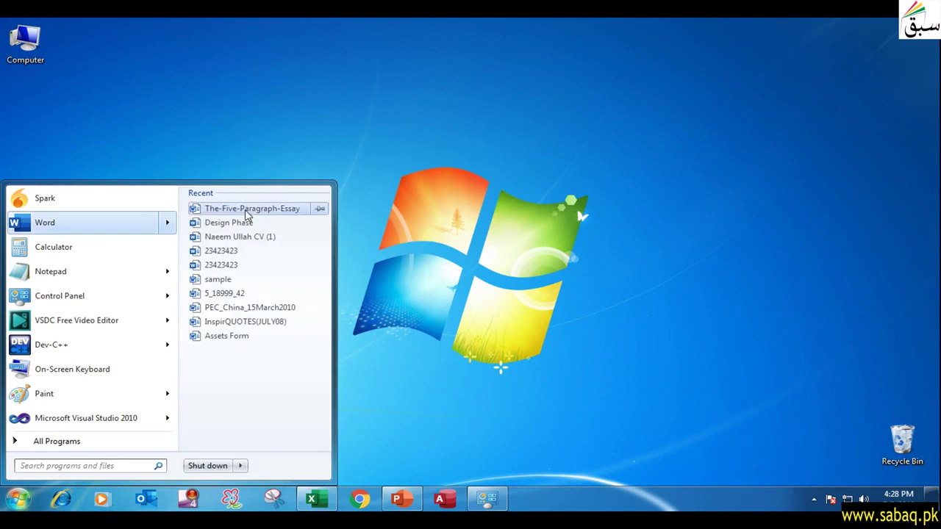
pyautogui.click(297, 209)
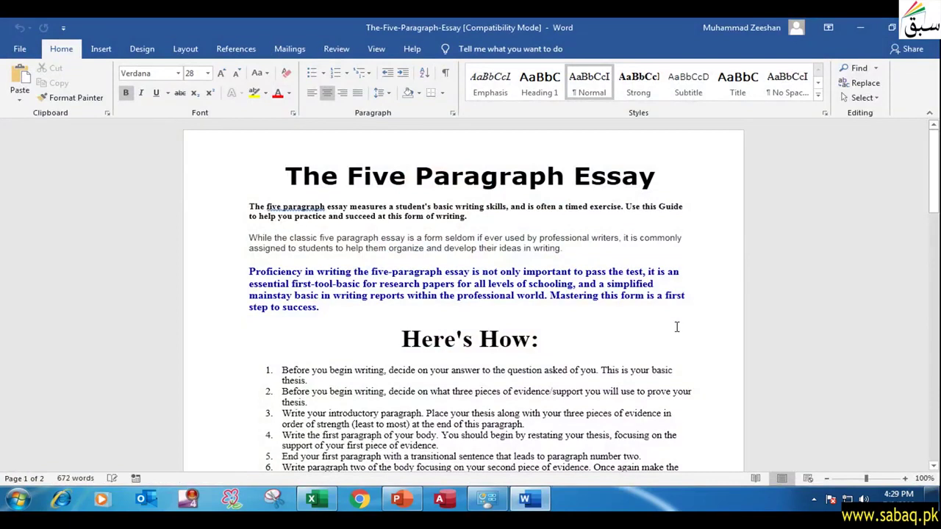
pyautogui.hotkey('ctrl', 'p')
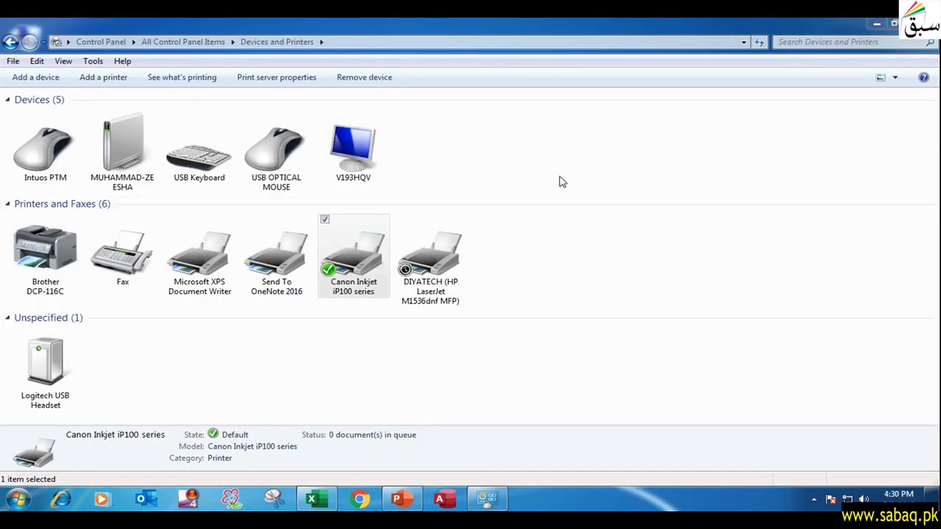
pyautogui.click(103, 77)
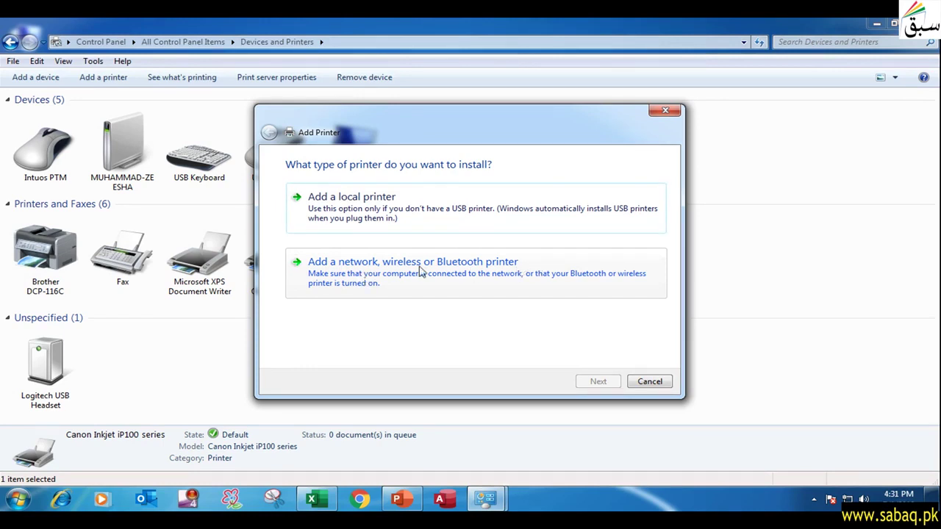
pyautogui.click(383, 281)
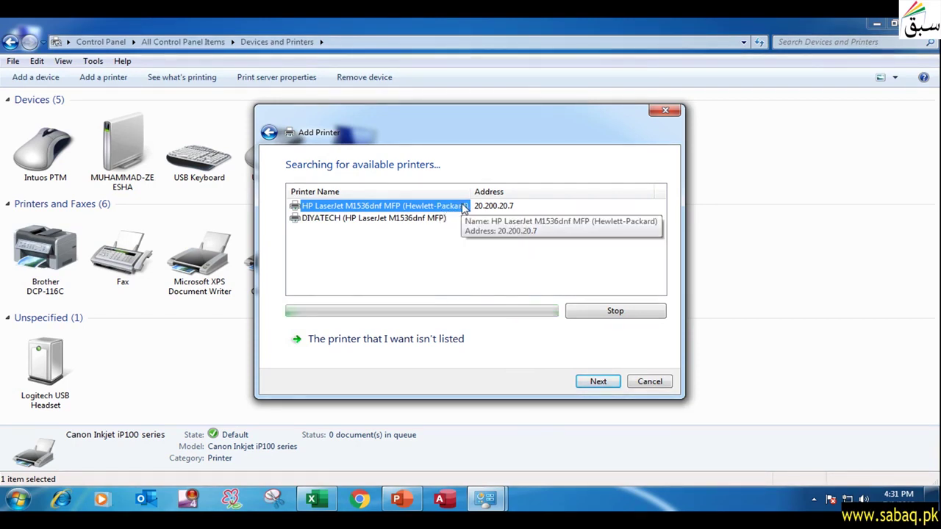
pyautogui.click(520, 210)
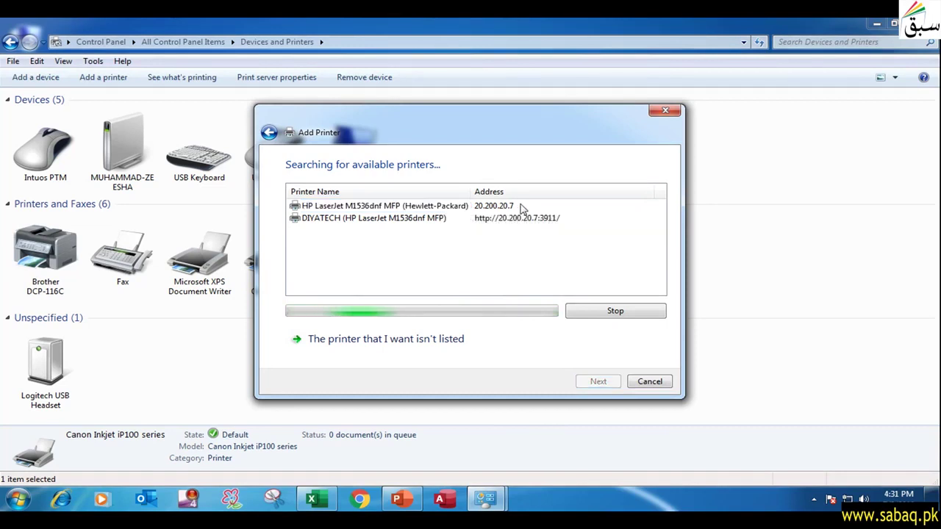
pyautogui.click(396, 210)
pyautogui.click(377, 221)
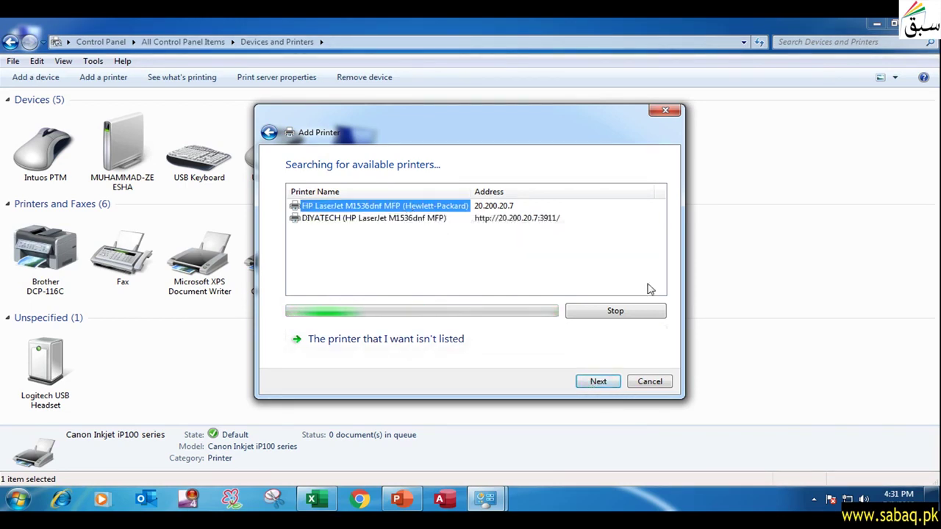
pyautogui.click(605, 383)
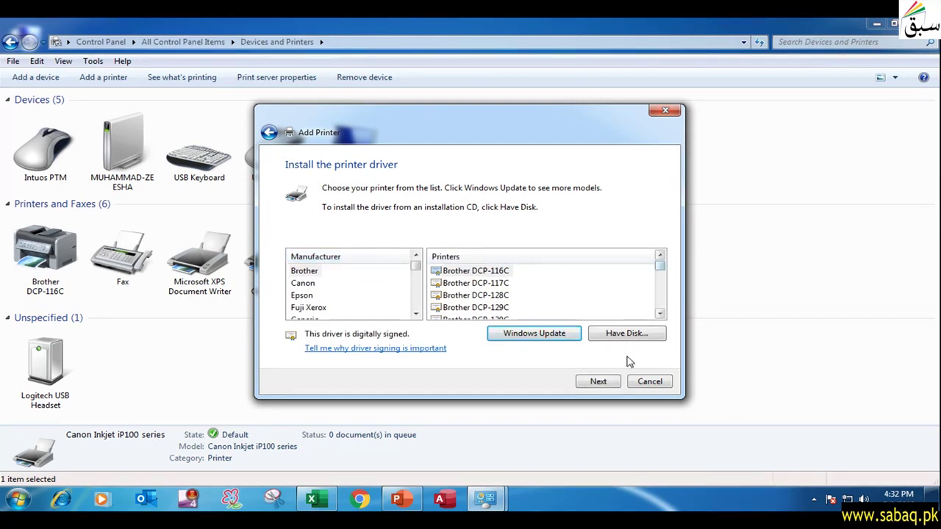
pyautogui.click(654, 382)
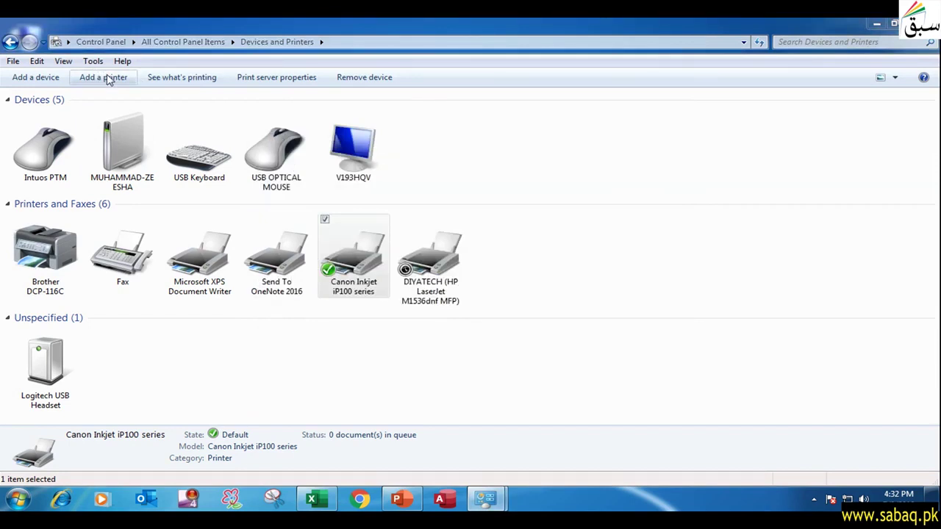
# Add a network printer, choosing DIYATECH (HP LaserJet M1536dnf MFP) from the found printers, and start its installation
pyautogui.click(107, 79)
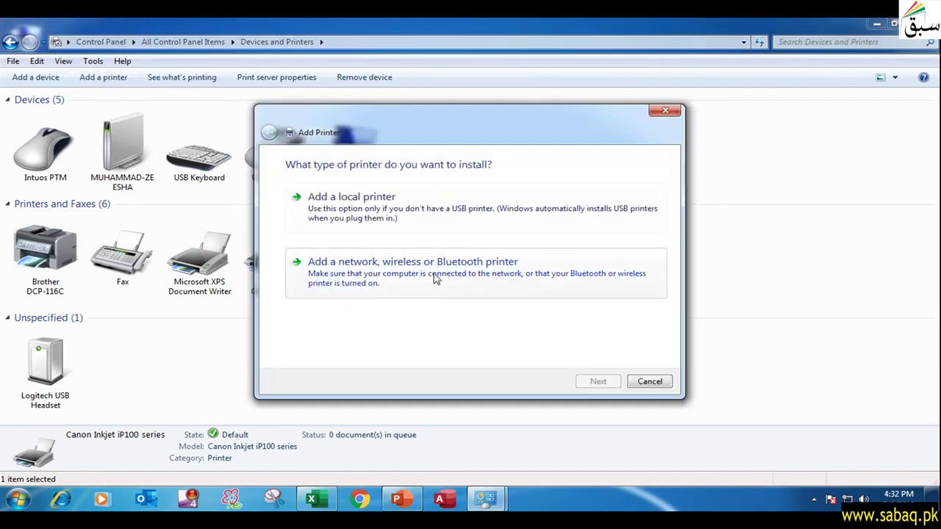
pyautogui.click(433, 278)
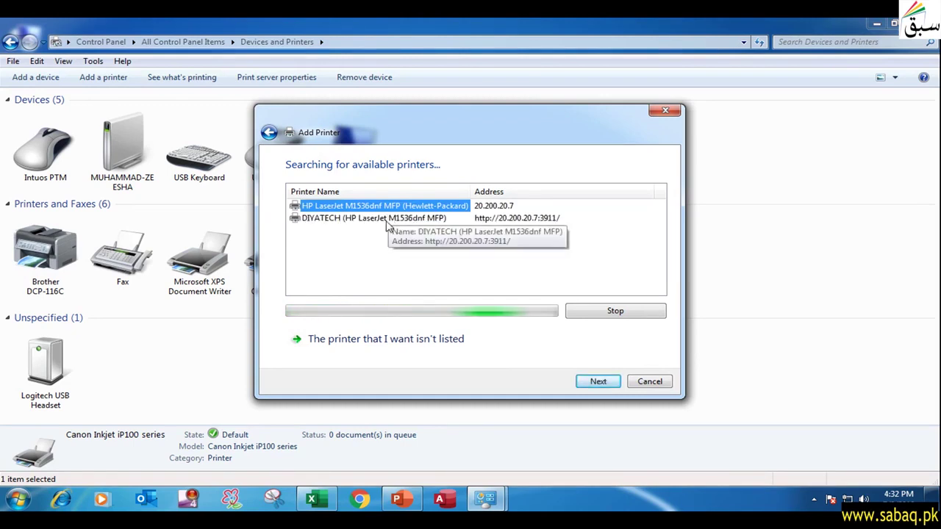
pyautogui.click(366, 220)
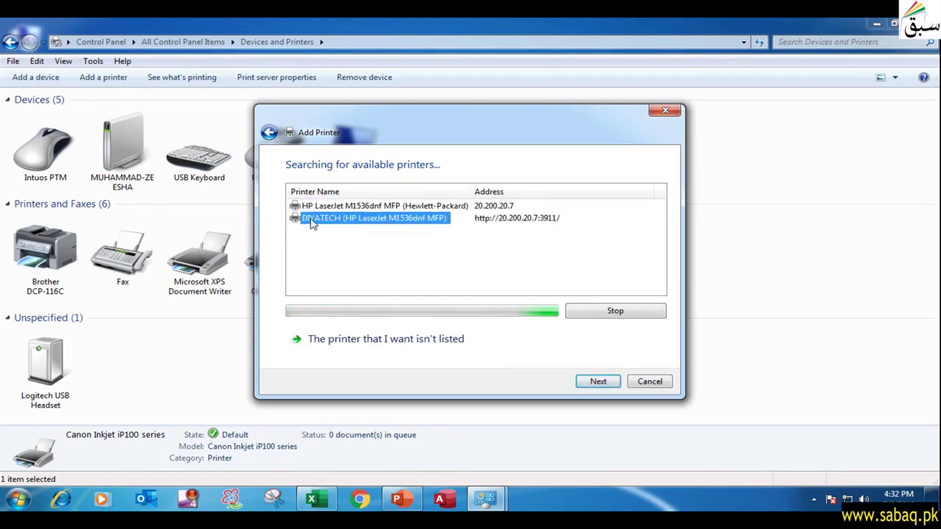
pyautogui.click(599, 384)
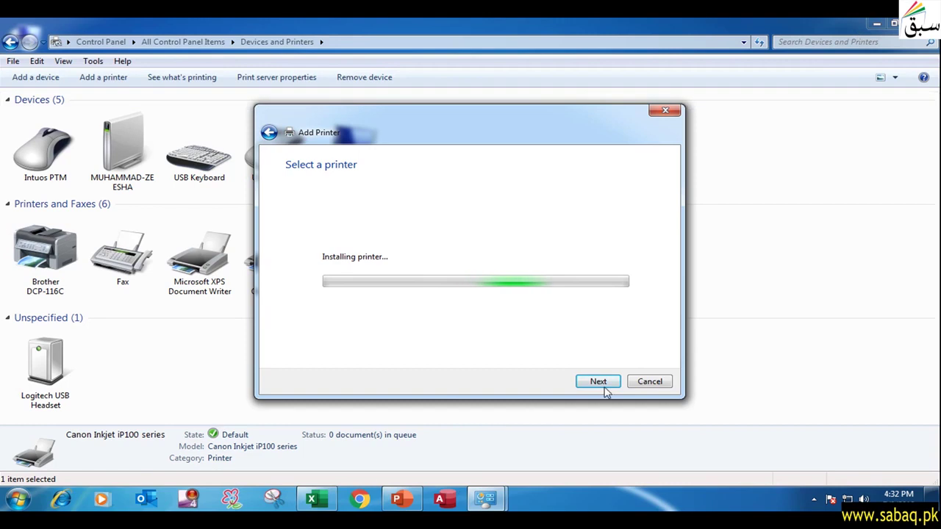
pyautogui.click(407, 506)
pyautogui.click(406, 505)
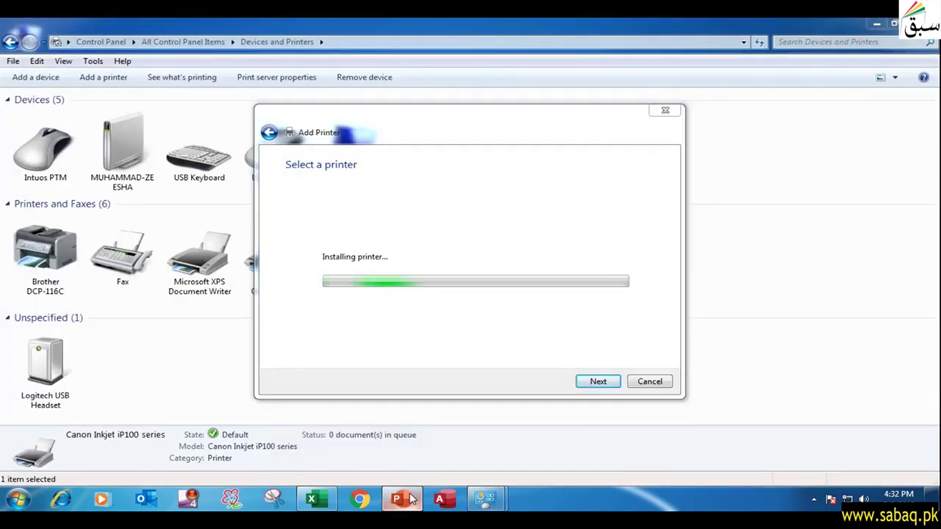